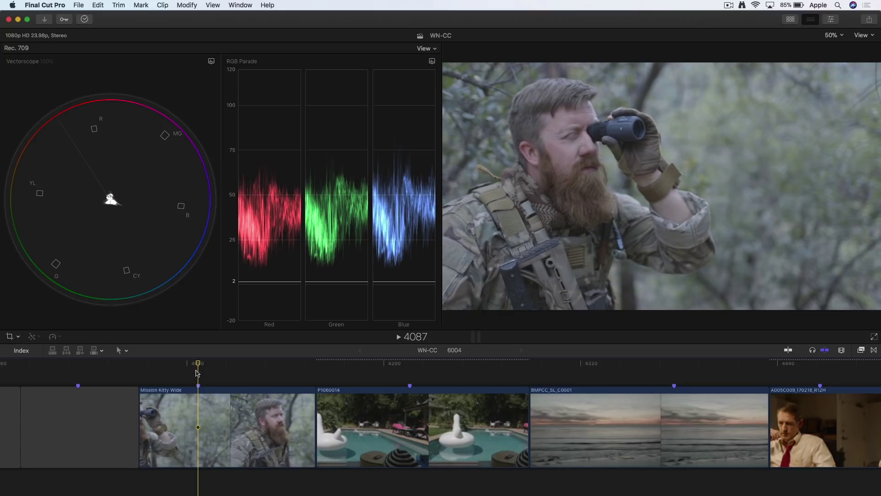
- Show the Mission Kitty Wide clip's General metadata and list its Camera LUT choices
key("super+4")
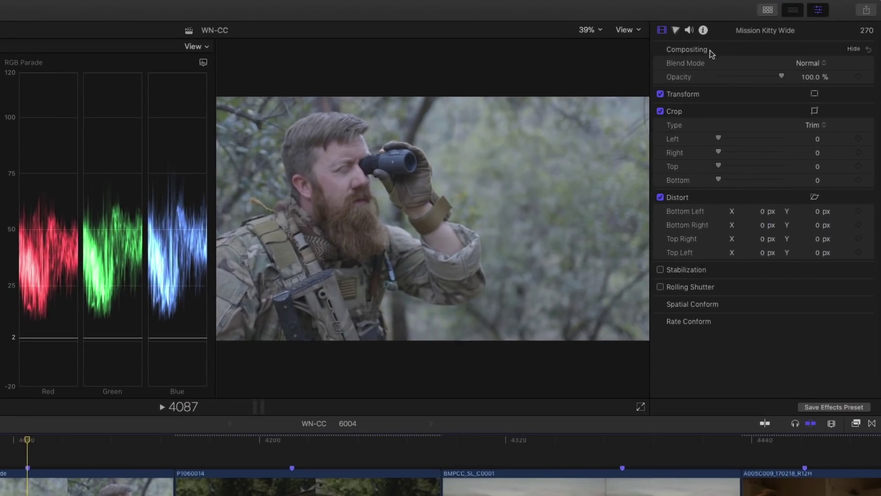
left_click(704, 31)
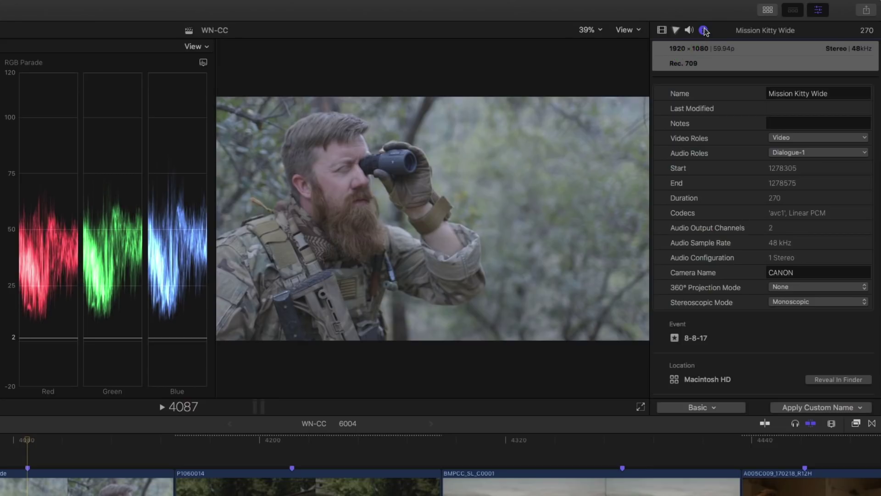
left_click(704, 409)
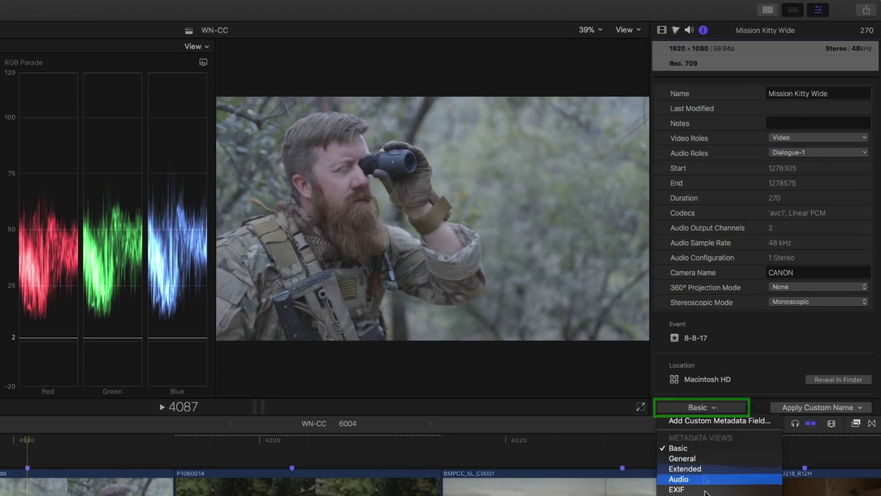
left_click(711, 458)
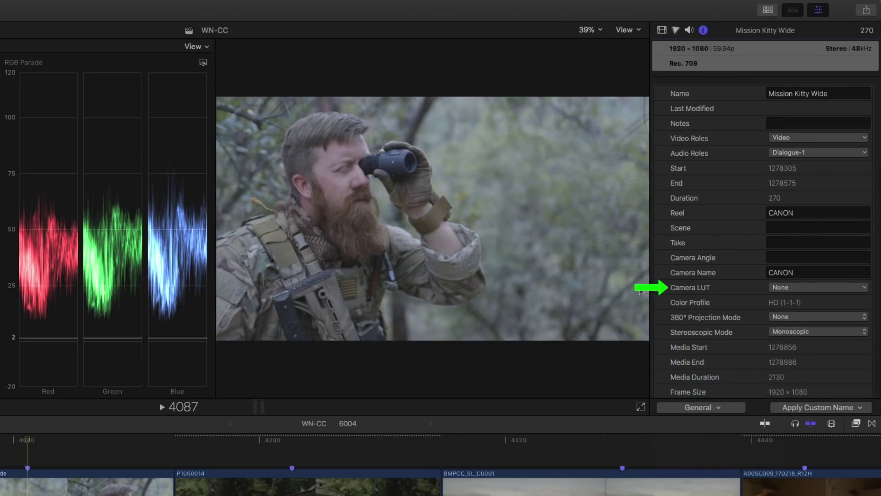
left_click(809, 287)
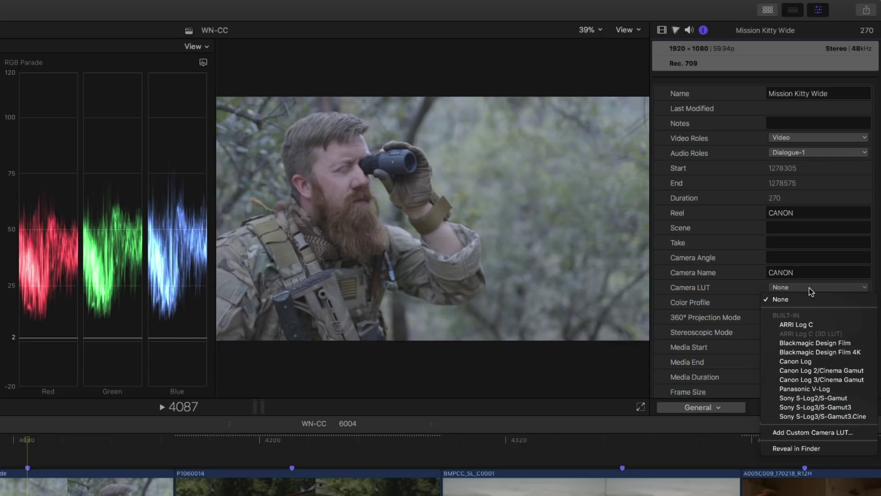
- Set the Mission Kitty Wide clip's Camera LUT to Canon Log
left_click(832, 365)
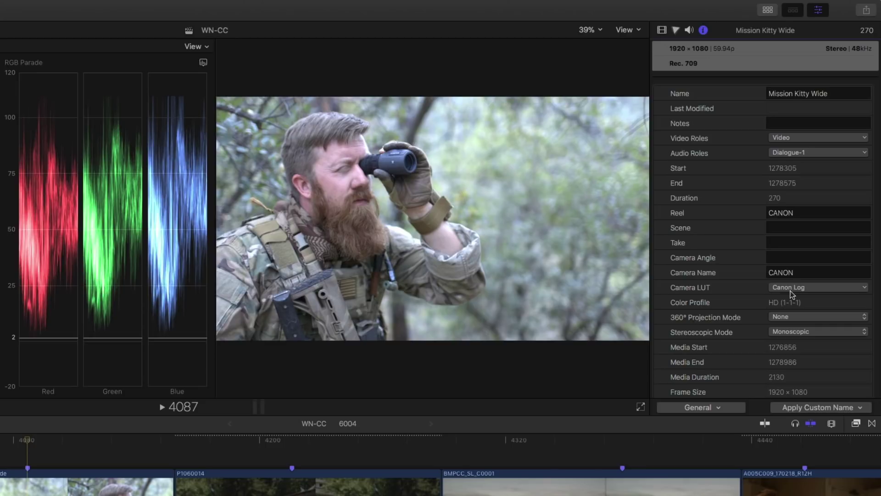
- Move the playhead over the pool clip P1060014, then onto the beach clip BMPCC_SL_C0001
left_click(292, 444)
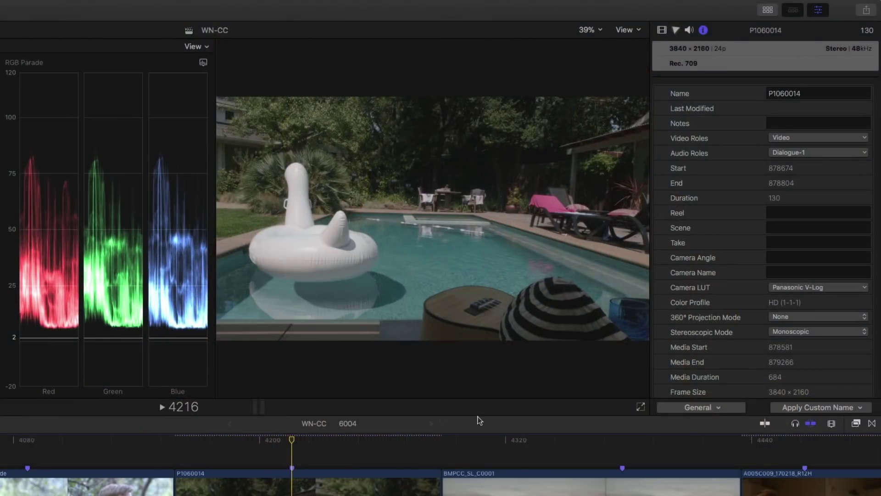
left_click(588, 439)
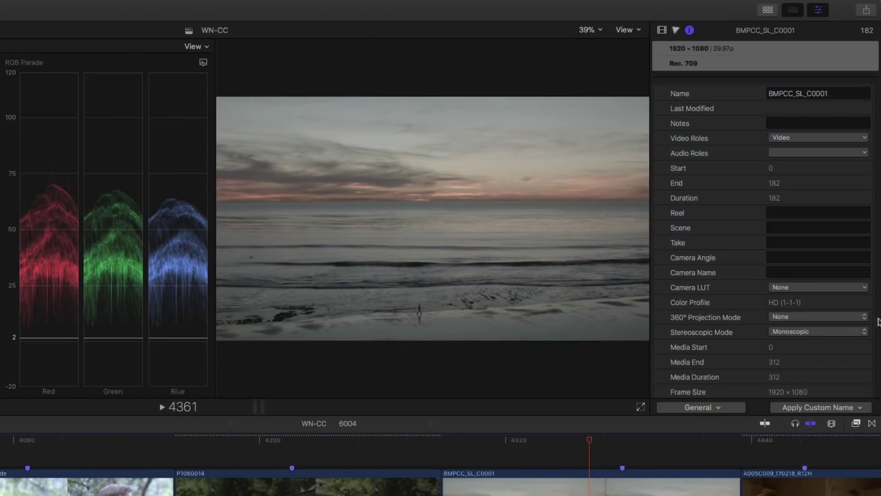
- Load Blackmagic Film to Rec709.cube as the beach clip's custom camera LUT, keeping Rec. 709 output
left_click(812, 288)
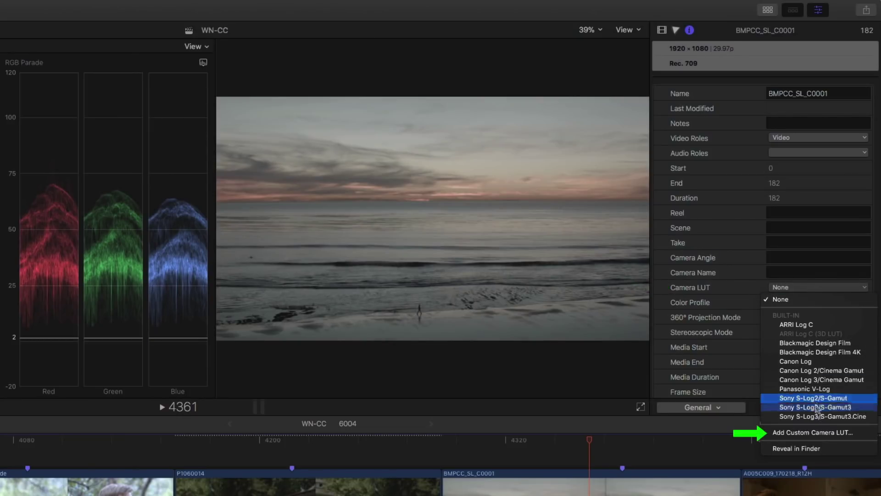
left_click(838, 434)
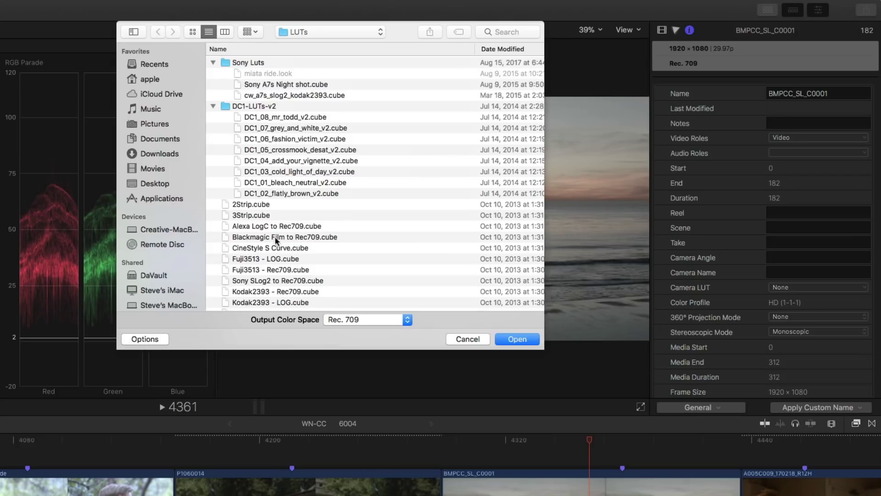
left_click(297, 238)
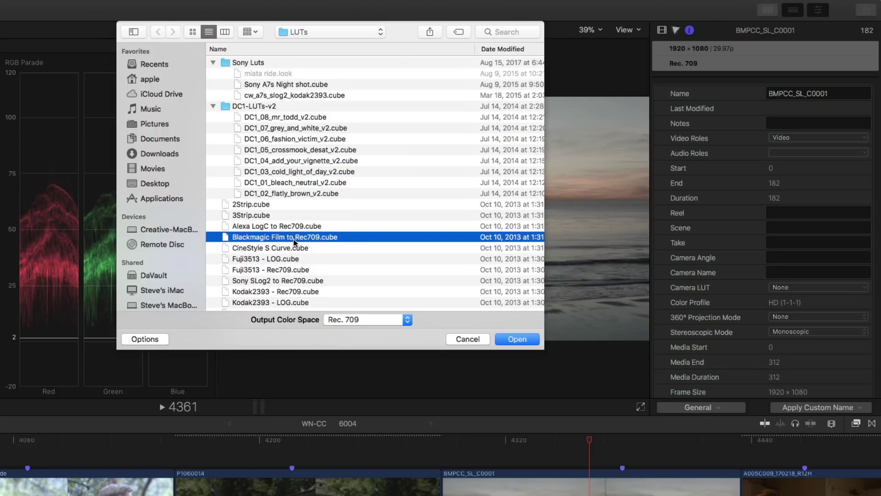
left_click(406, 320)
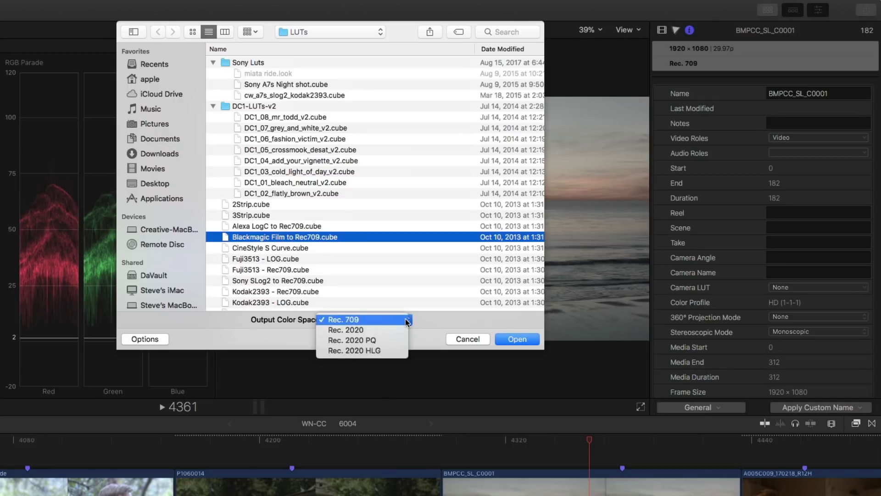
left_click(423, 302)
left_click(517, 340)
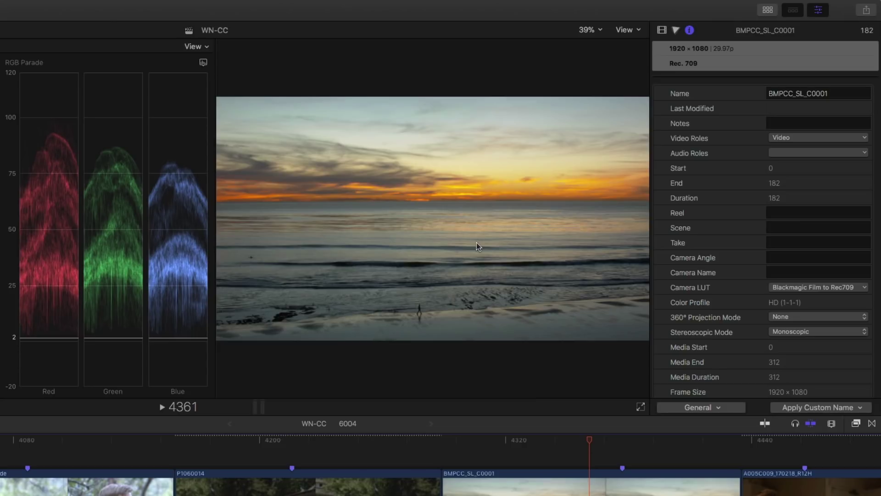
left_click(846, 289)
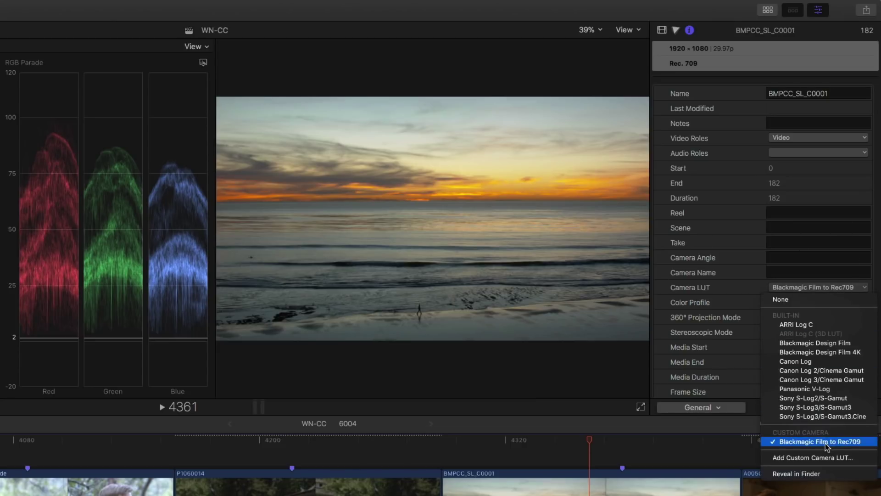
left_click(831, 476)
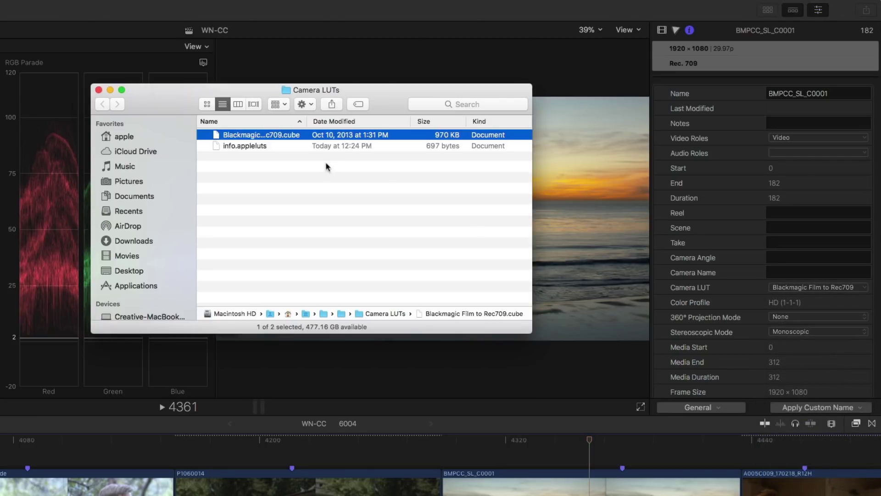
left_click_drag(384, 97, 335, 119)
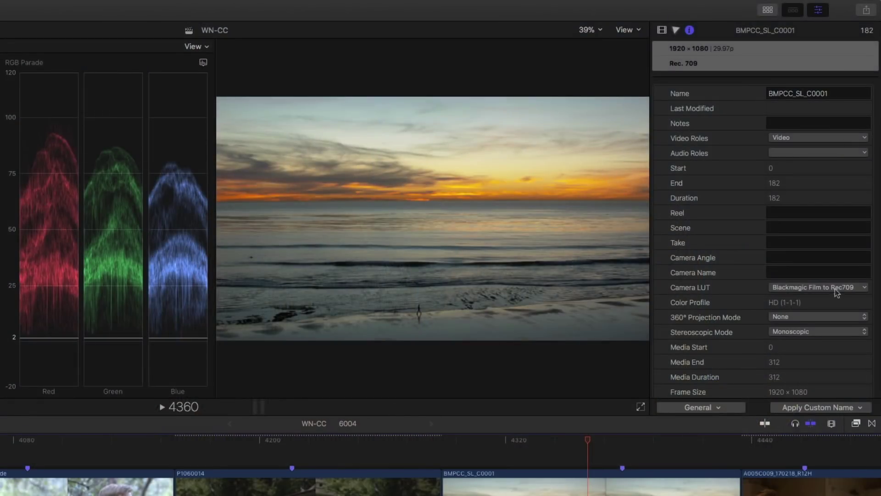
- Remove the beach clip's camera LUT, hand-grade shadows, highlights and saturation, then move to A005C009
left_click(828, 287)
left_click(798, 300)
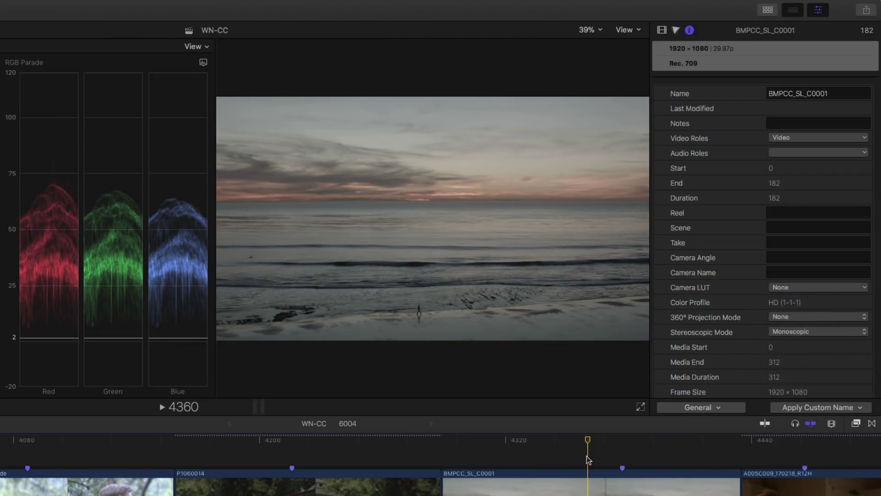
key("super+6")
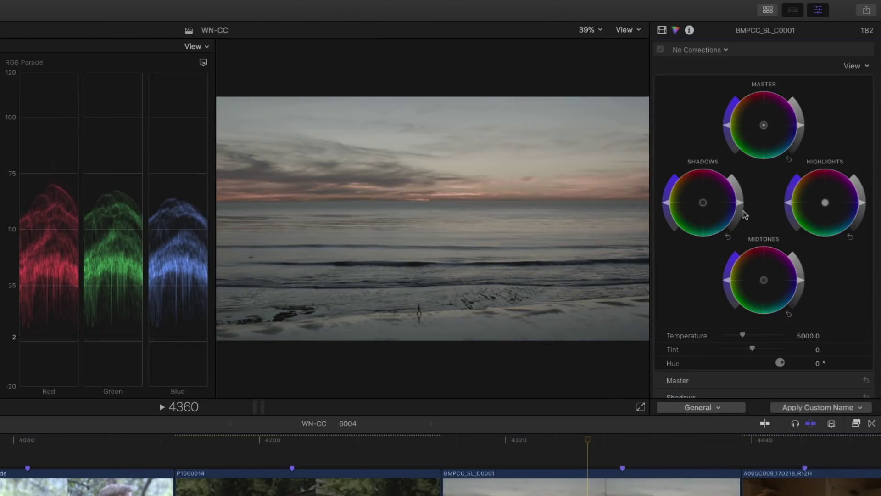
left_click_drag(741, 204, 743, 215)
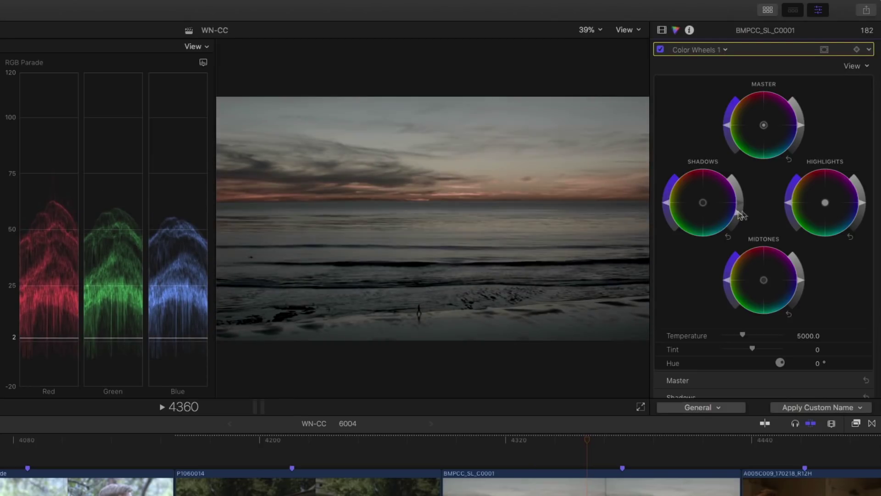
left_click_drag(859, 204, 852, 178)
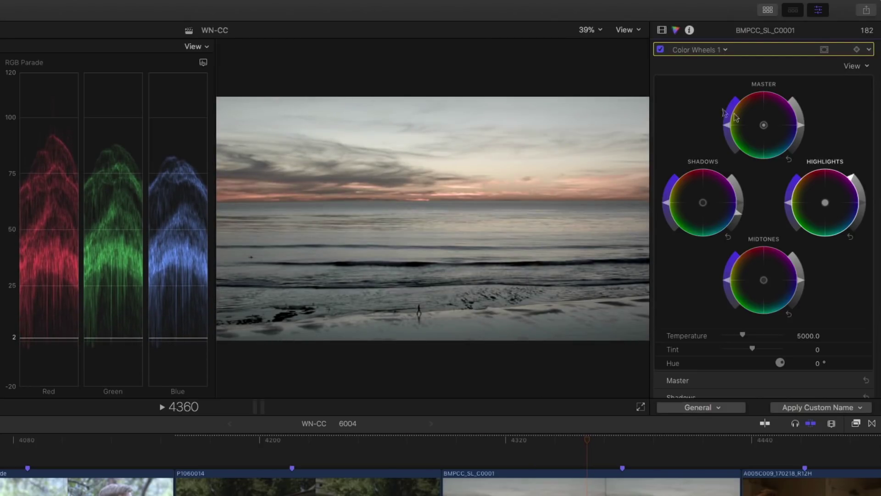
left_click_drag(730, 122, 736, 109)
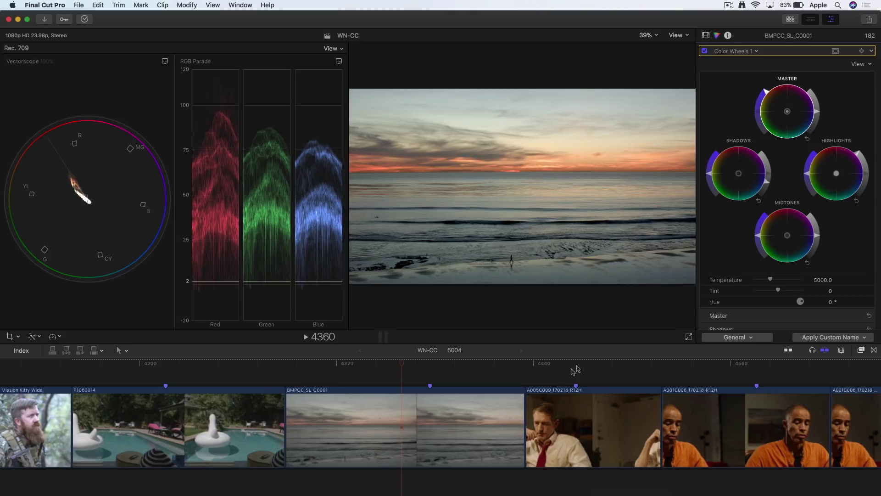
left_click(577, 372)
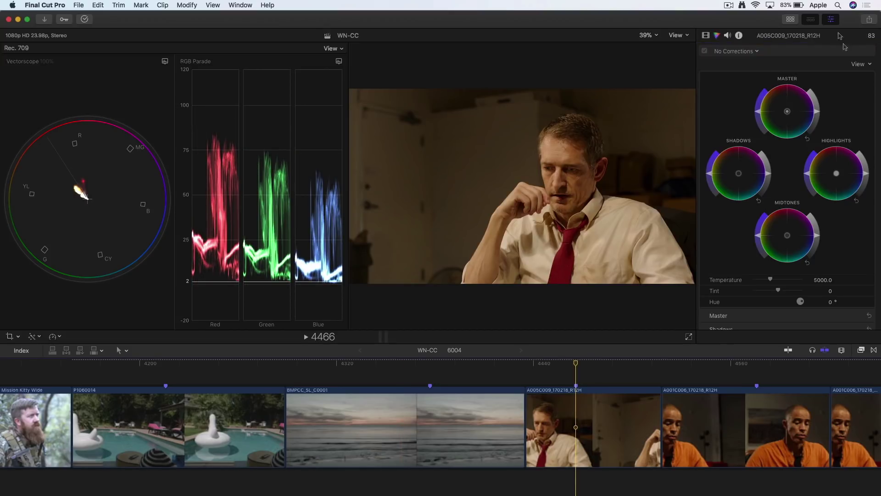
- Check that the A005C009 clip's Camera LUT reads ARRI Log C (3D LUT)
left_click(739, 36)
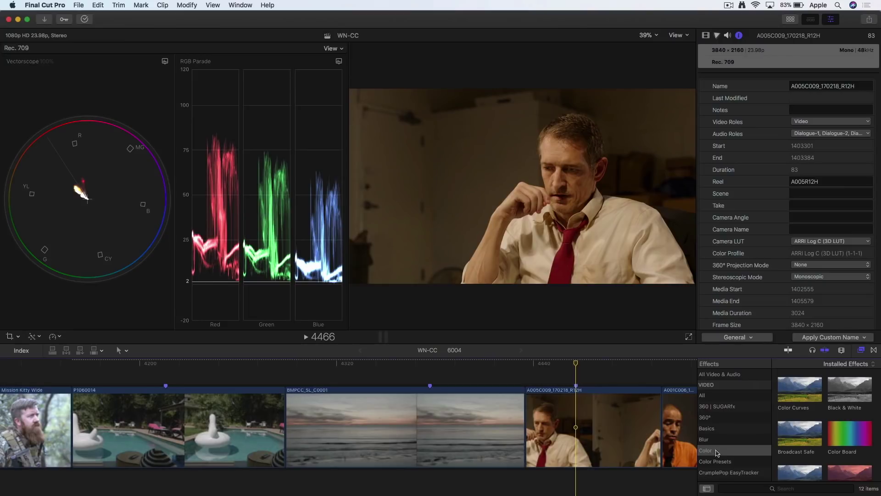
- Drag the Custom LUT effect from the Color effects onto the A005C009_170218_R12H clip
scroll(799, 432, "down", 3)
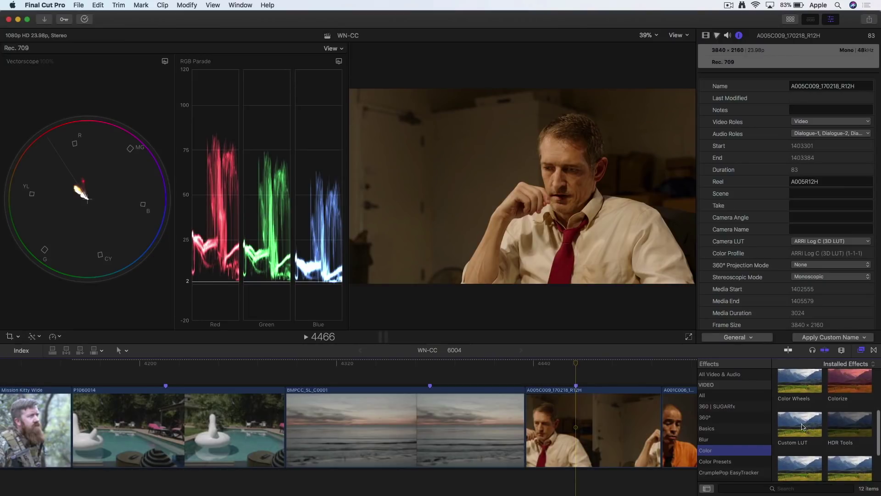
left_click(802, 427)
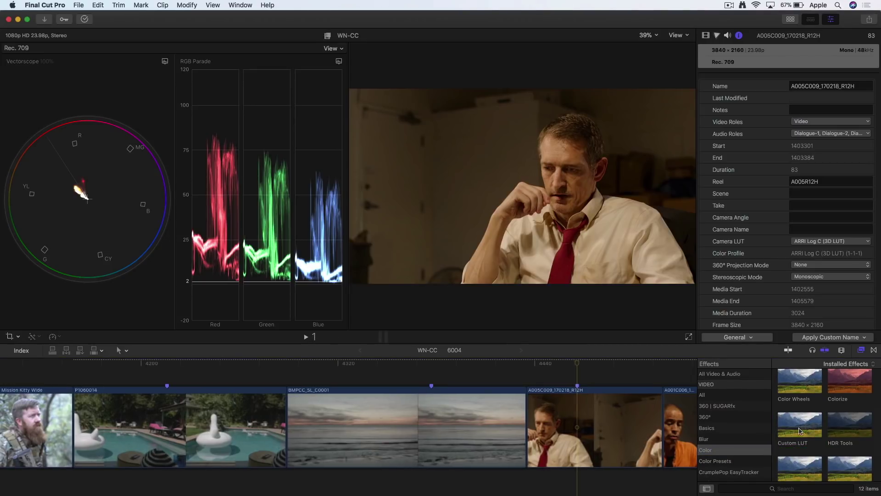
left_click_drag(799, 430, 600, 433)
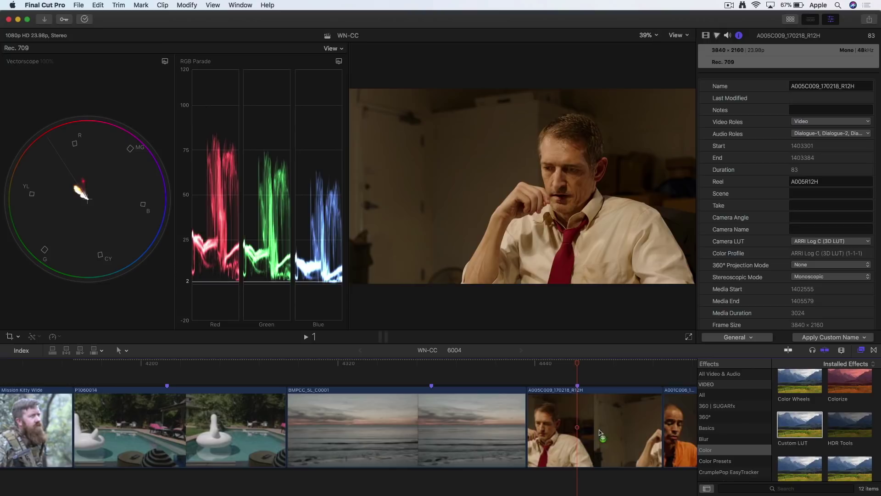
- Load DC1_06_fashion_victim_v2.cube as the Custom LUT effect's LUT file
left_click(706, 36)
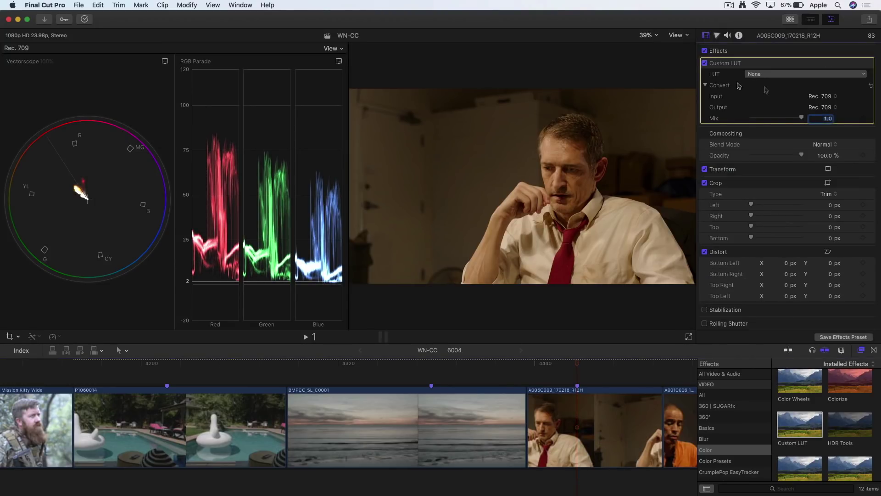
left_click(833, 75)
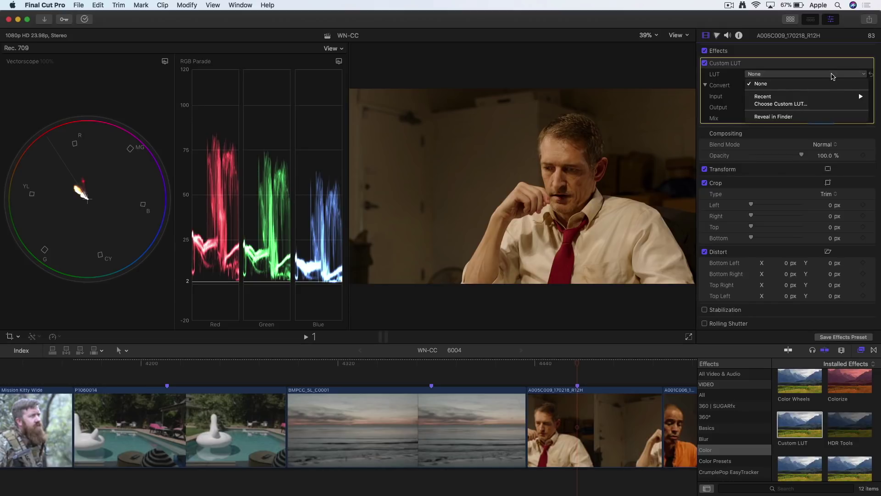
left_click(834, 105)
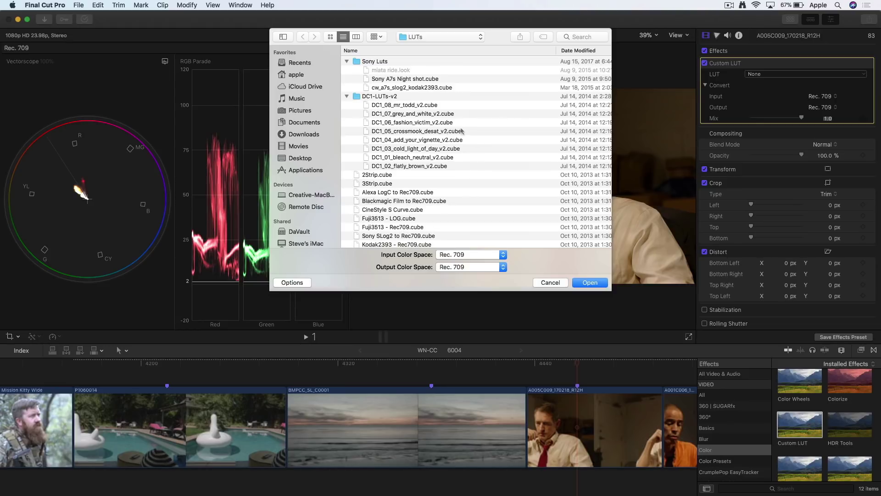
left_click(430, 124)
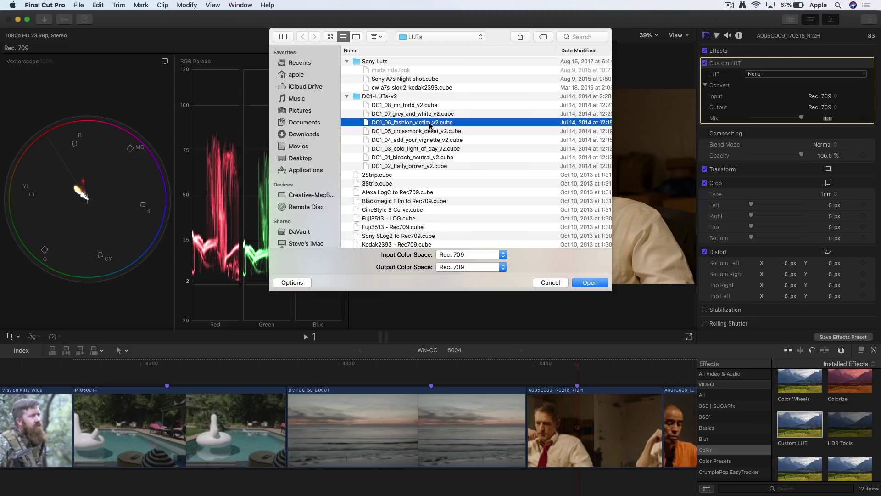
left_click(590, 284)
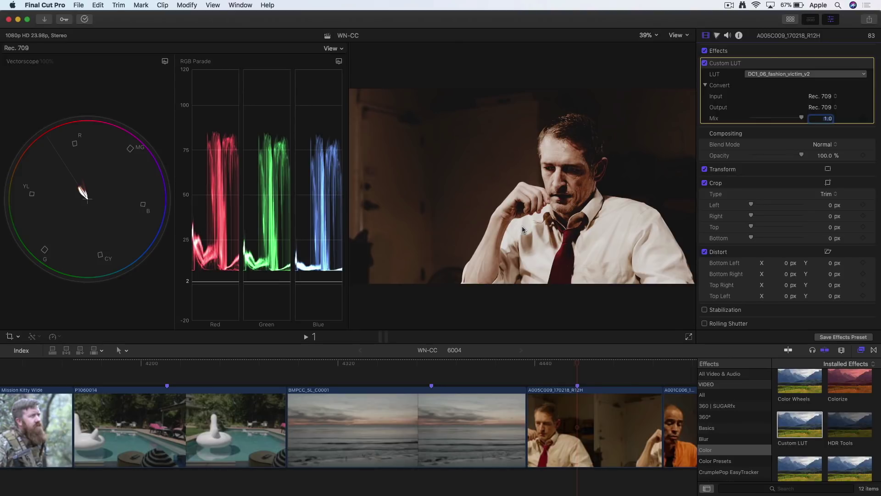
- Add a Color Wheels 1 correction to the clip and lower its shadows toward 2
key("super+6")
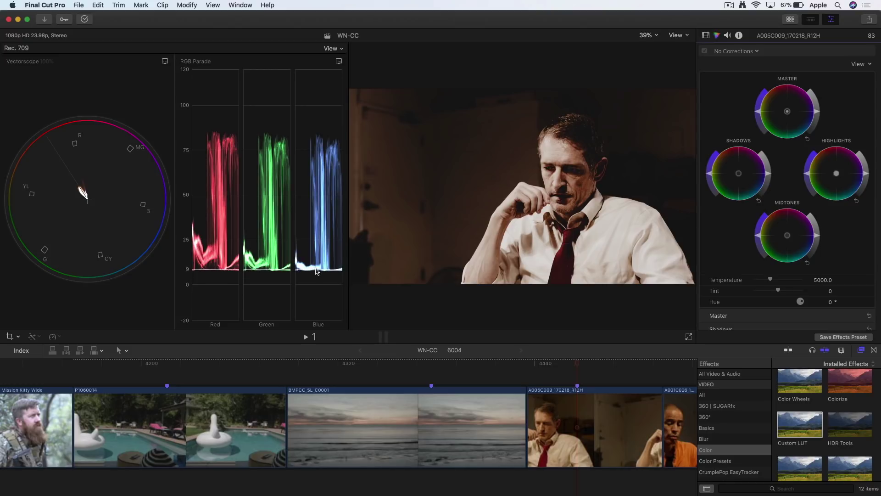
left_click(770, 175)
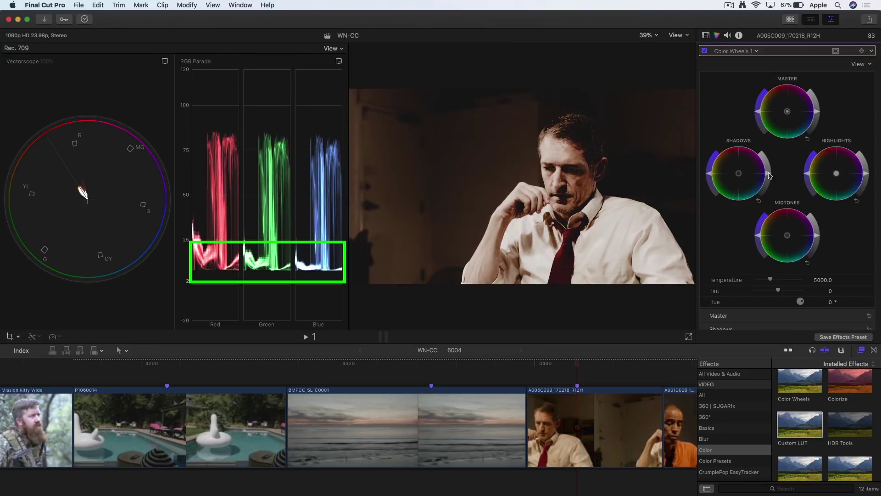
left_click_drag(770, 176, 771, 177)
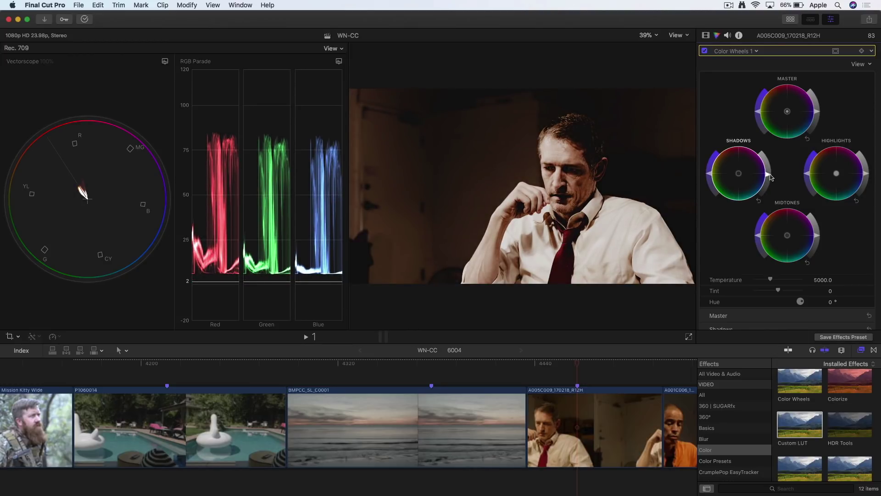
- Move Color Wheels 1 above the collapsed Custom LUT in the clip's effect stack
left_click(706, 36)
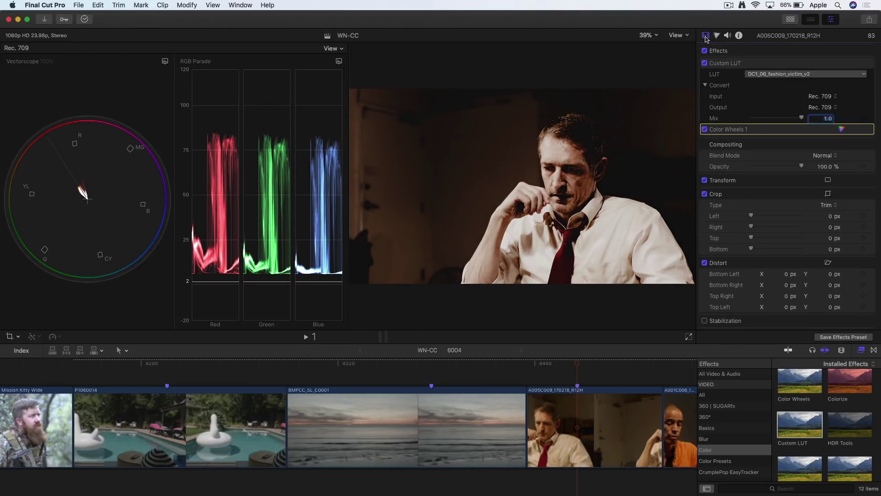
mouse_move(813, 66)
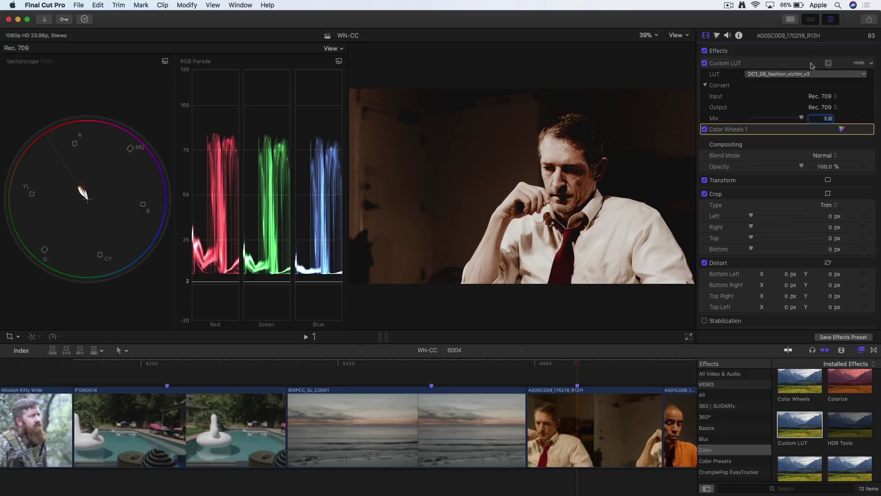
left_click(858, 63)
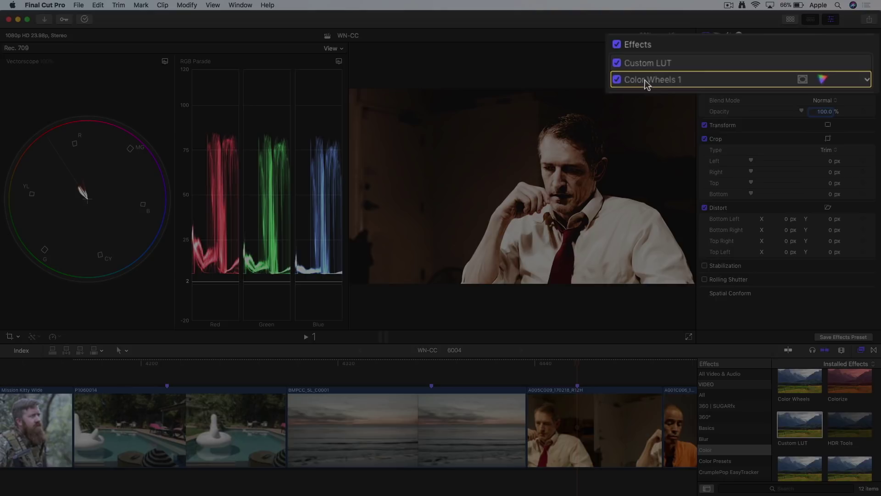
mouse_move(648, 83)
left_mouse_down()
mouse_move(643, 61)
mouse_move(651, 70)
left_mouse_up()
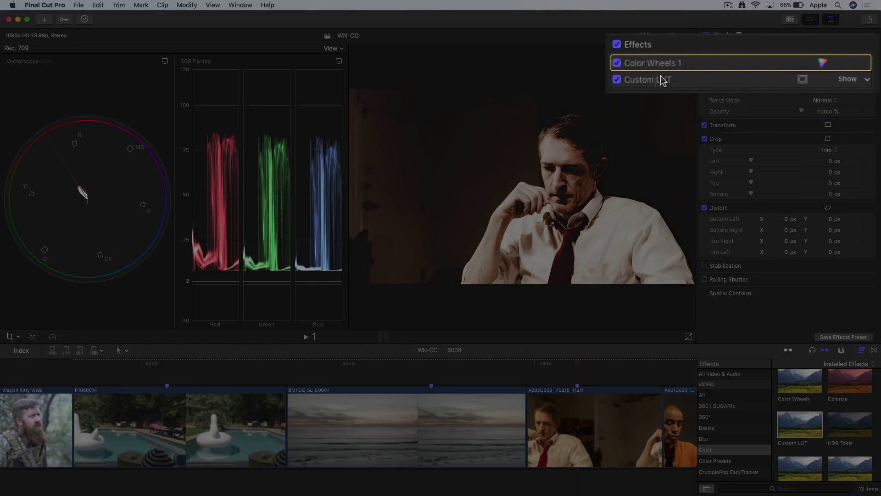
left_click(861, 61)
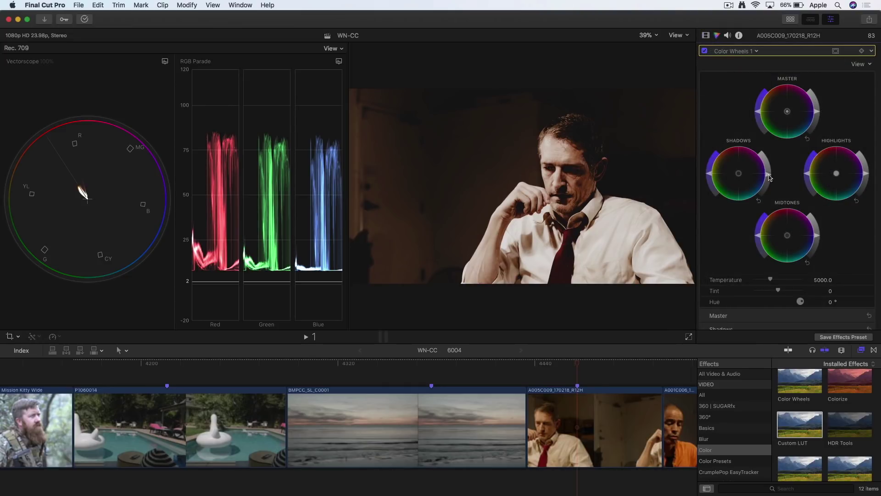
- Lift the Shadows brightness until the door shows, then view the clip's effect stack order
left_click_drag(770, 179, 771, 174)
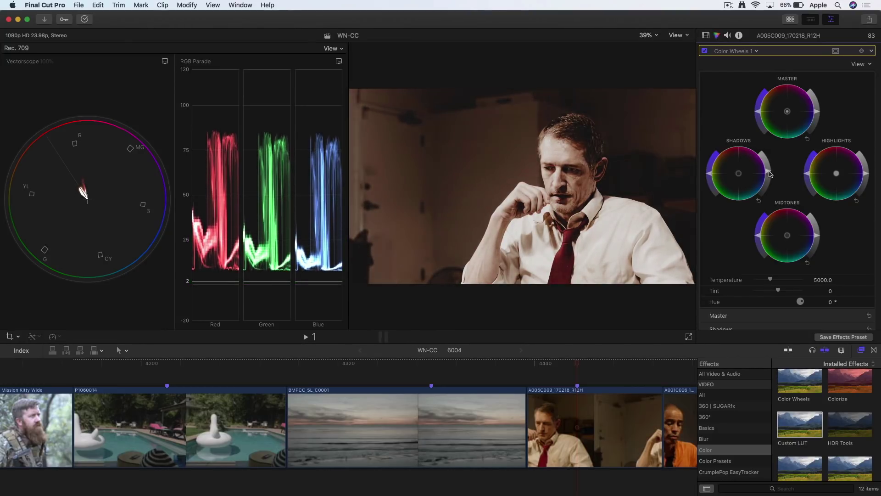
left_click_drag(770, 173, 771, 173)
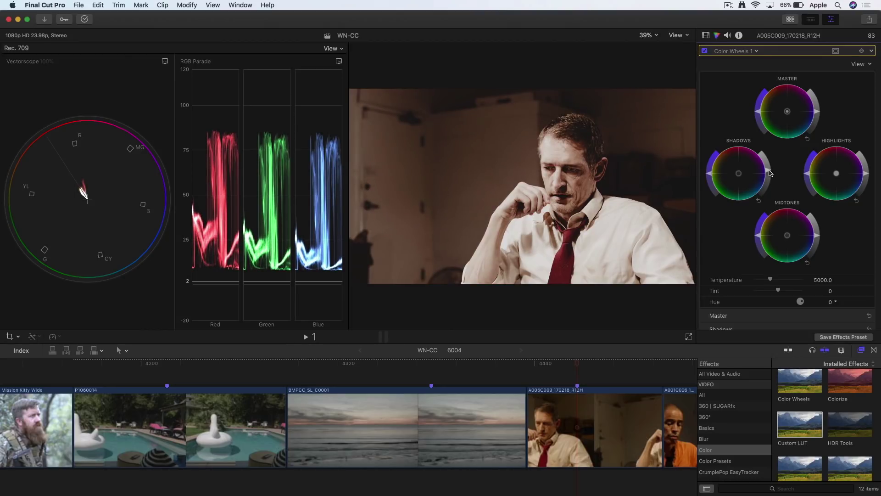
left_click(707, 37)
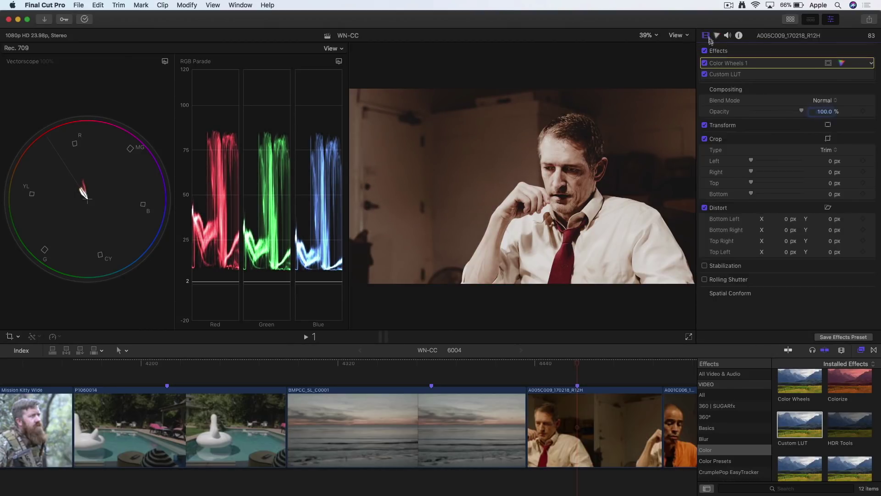